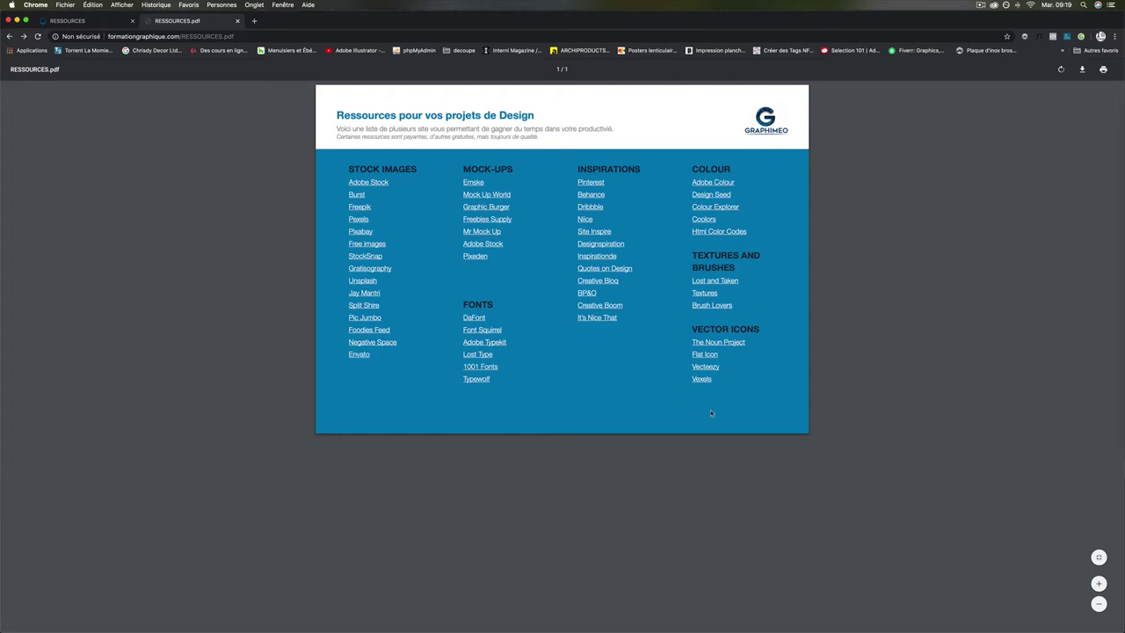
Open The Noun Project and Flat Icon resource links in separate new tabs and view both home pages.
right_click(709, 343)
click(734, 350)
right_click(699, 355)
click(708, 358)
click(286, 25)
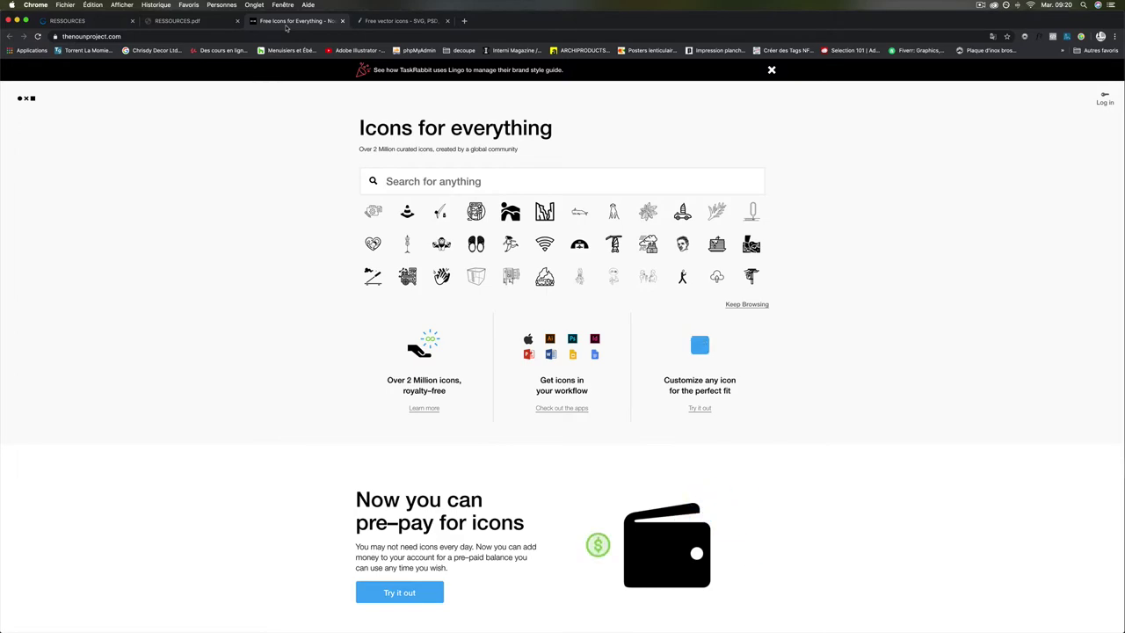
click(385, 21)
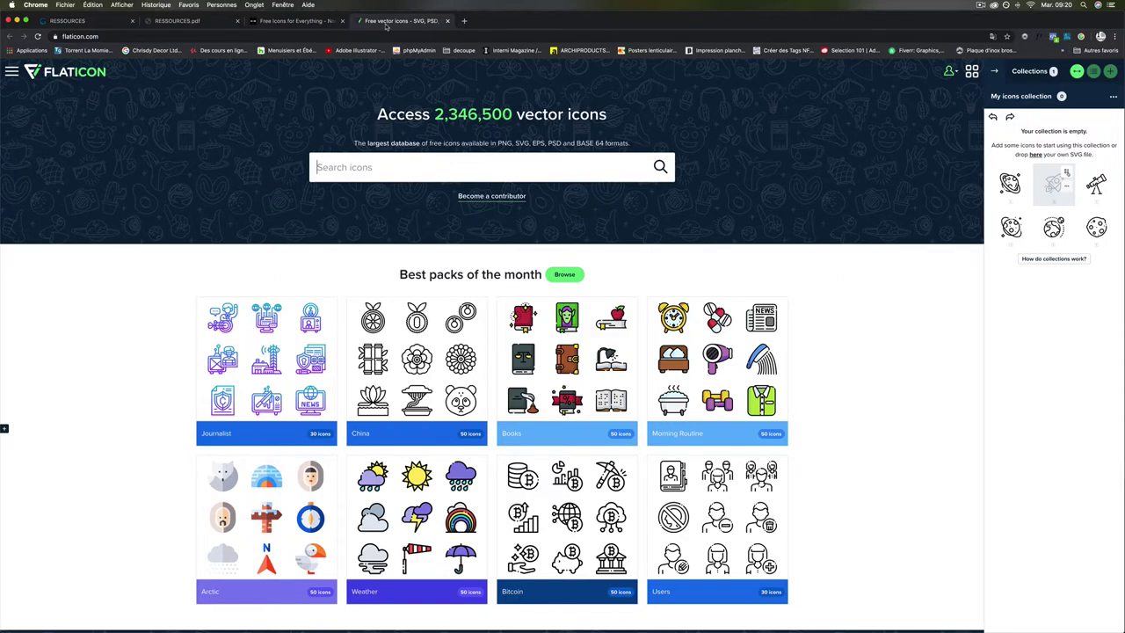
Search The Noun Project for "computer", copying the search term, and browse the resulting icons.
click(274, 21)
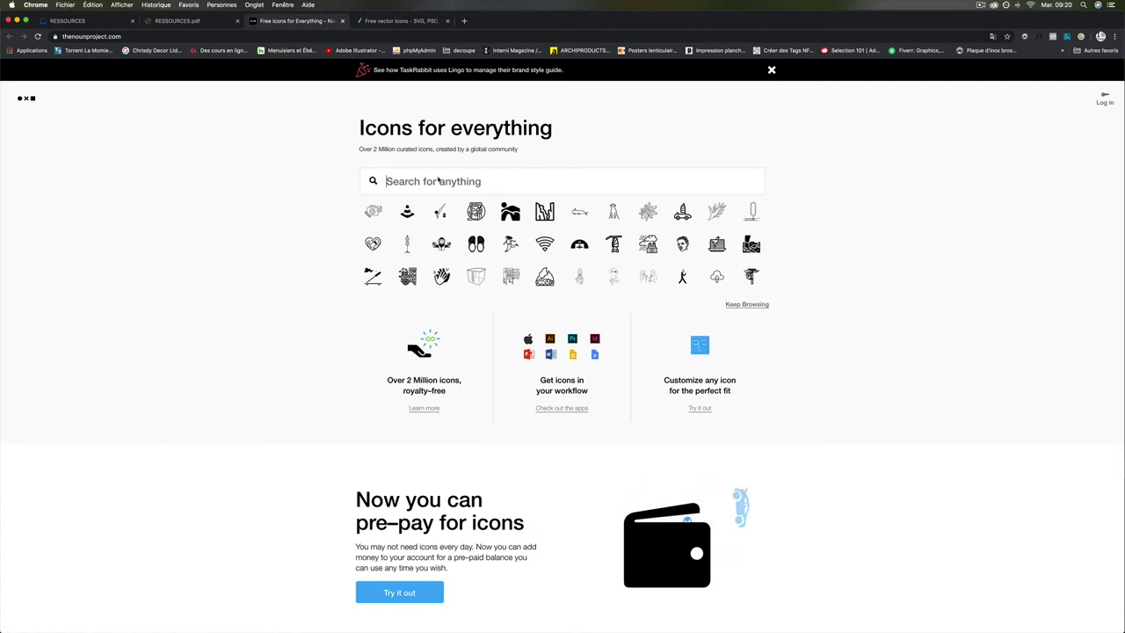
text(computer)
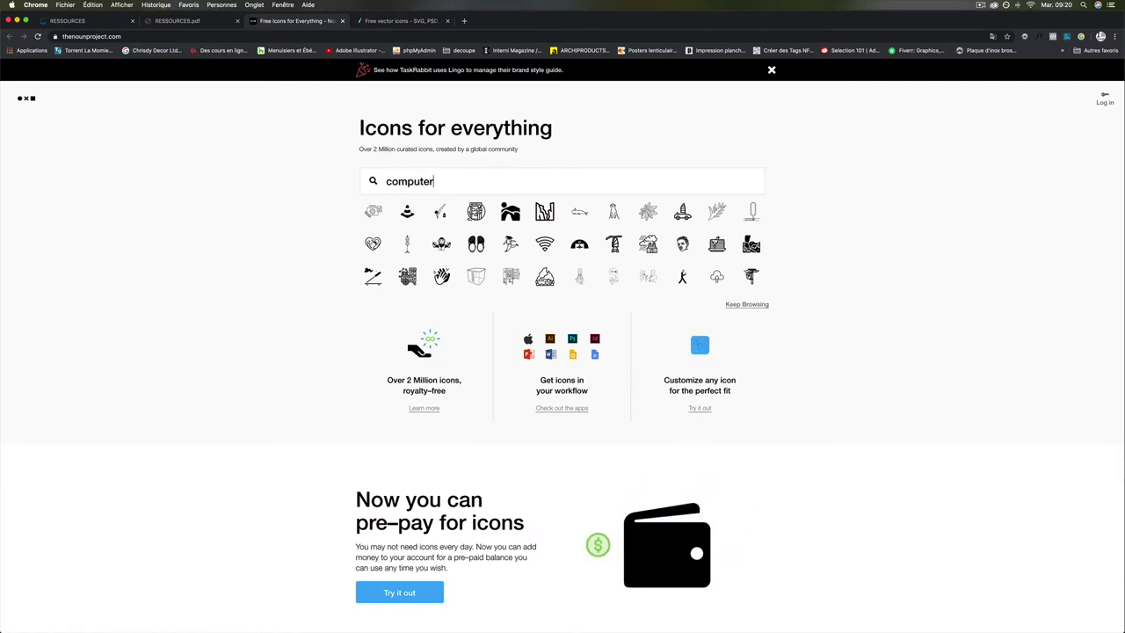
drag(434, 181, 385, 182)
key(super+c)
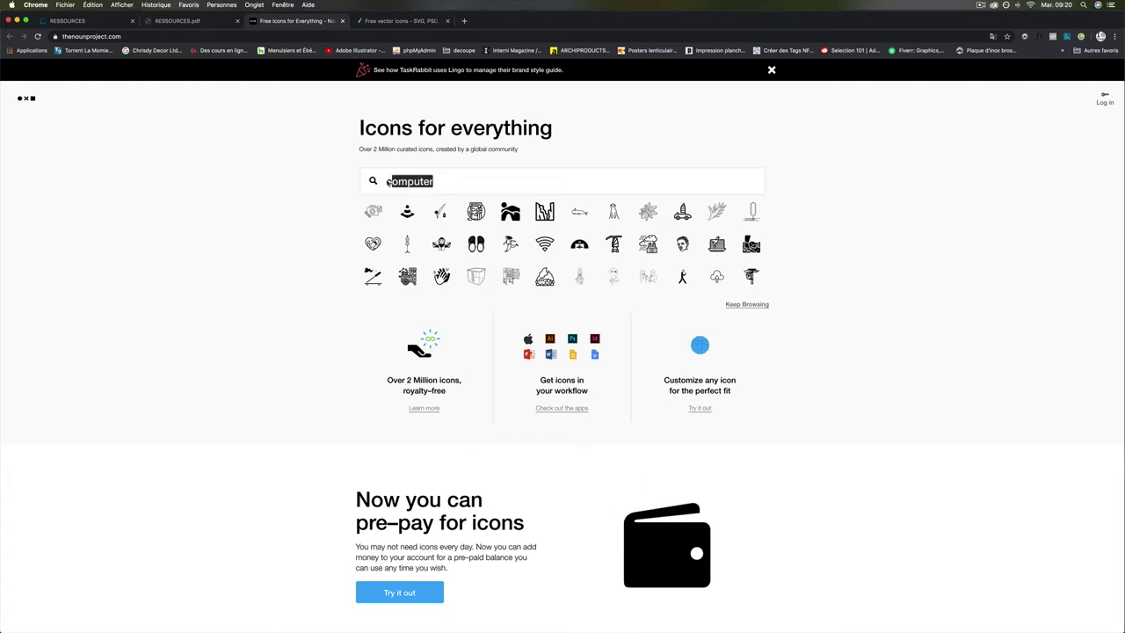
key(Return)
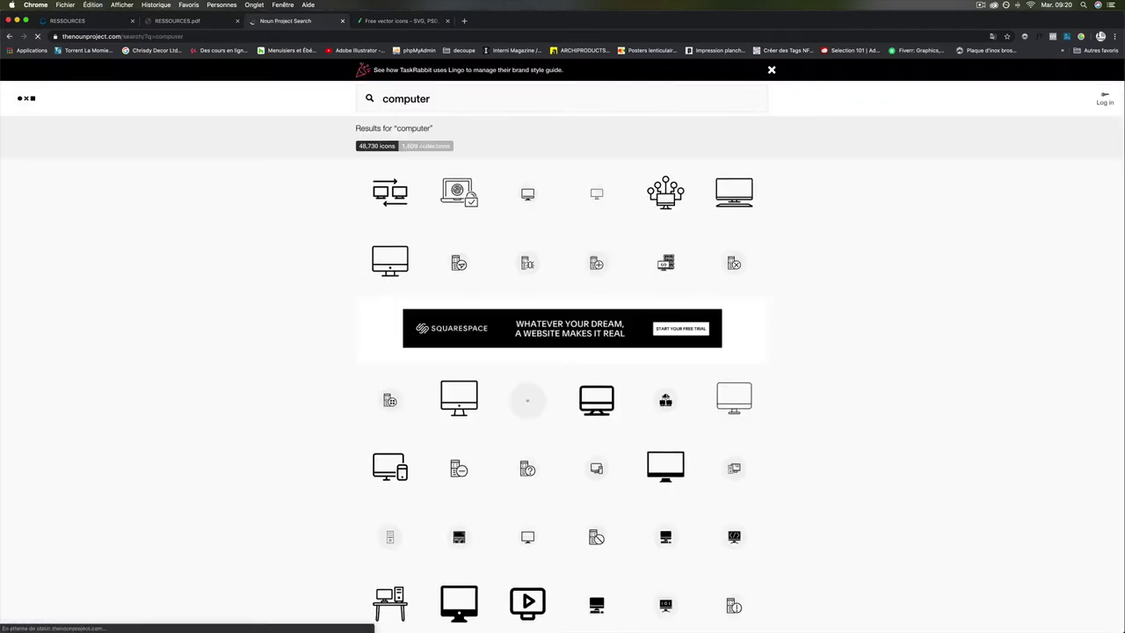
scroll(633, 342, down, 4)
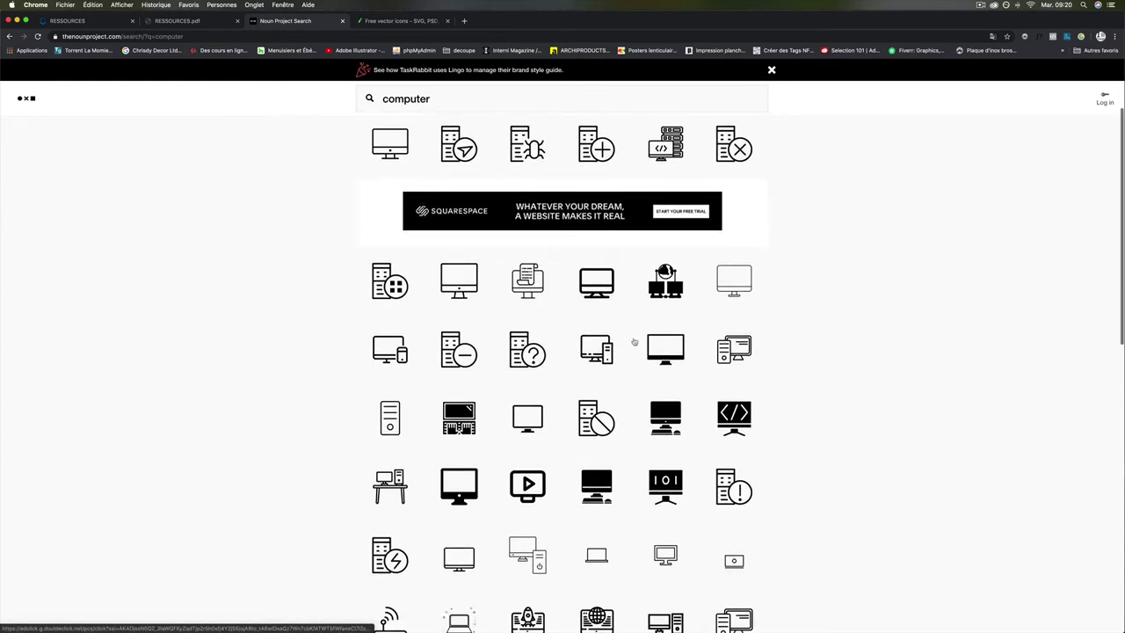
scroll(633, 342, down, 5)
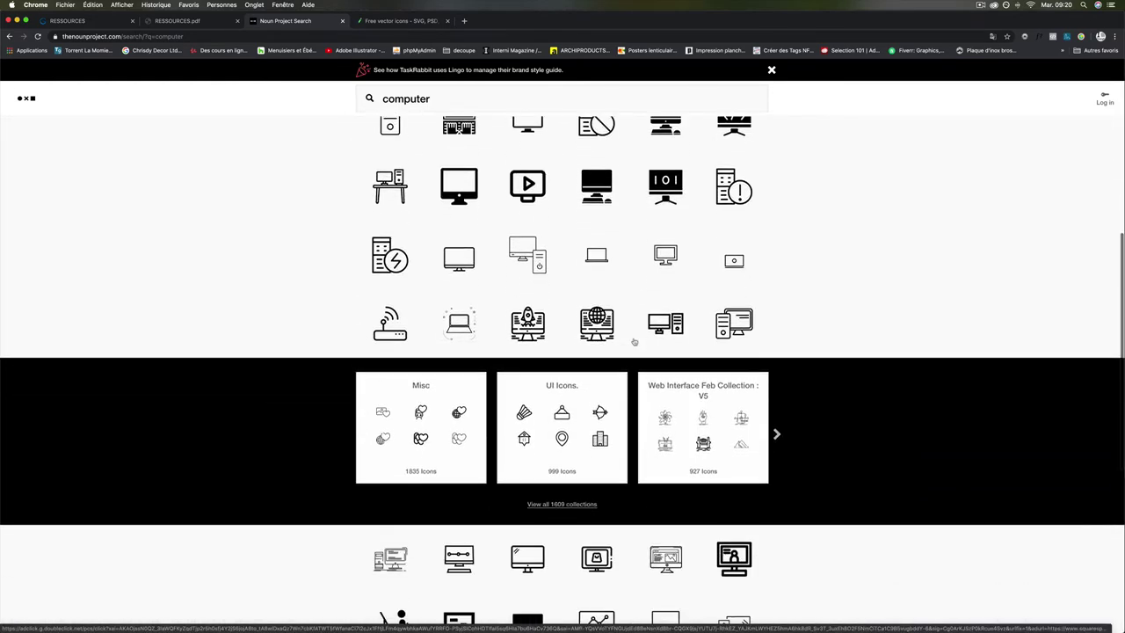
scroll(633, 342, up, 5)
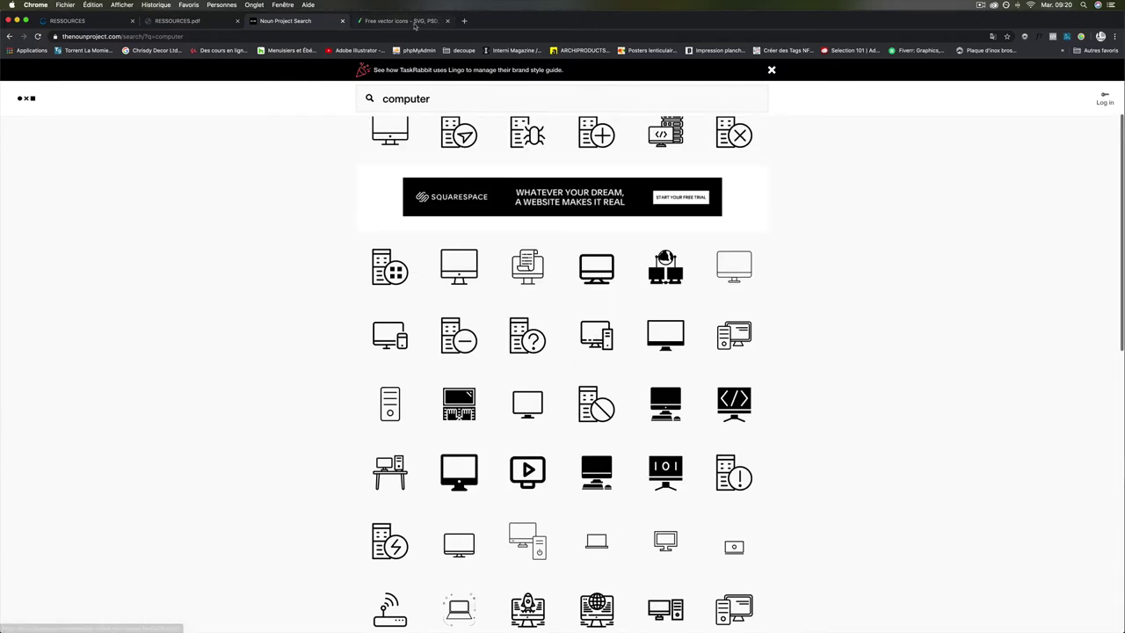
Search Flaticon for icons using the copied term "computer".
key(ctrl+Tab)
click(405, 167)
key(super+v)
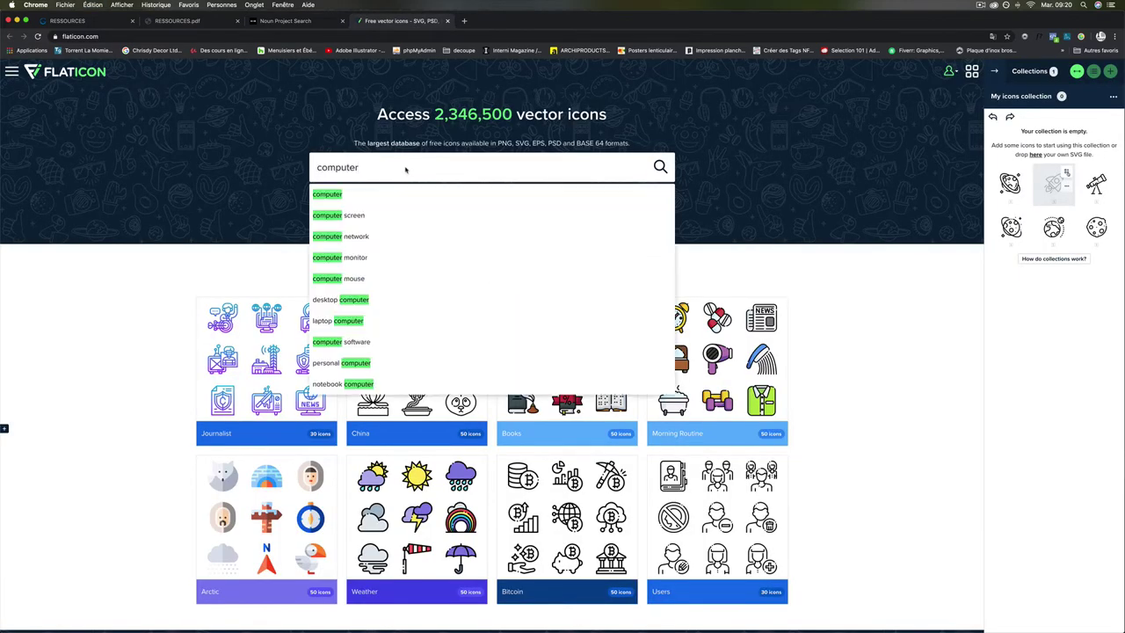
key(Return)
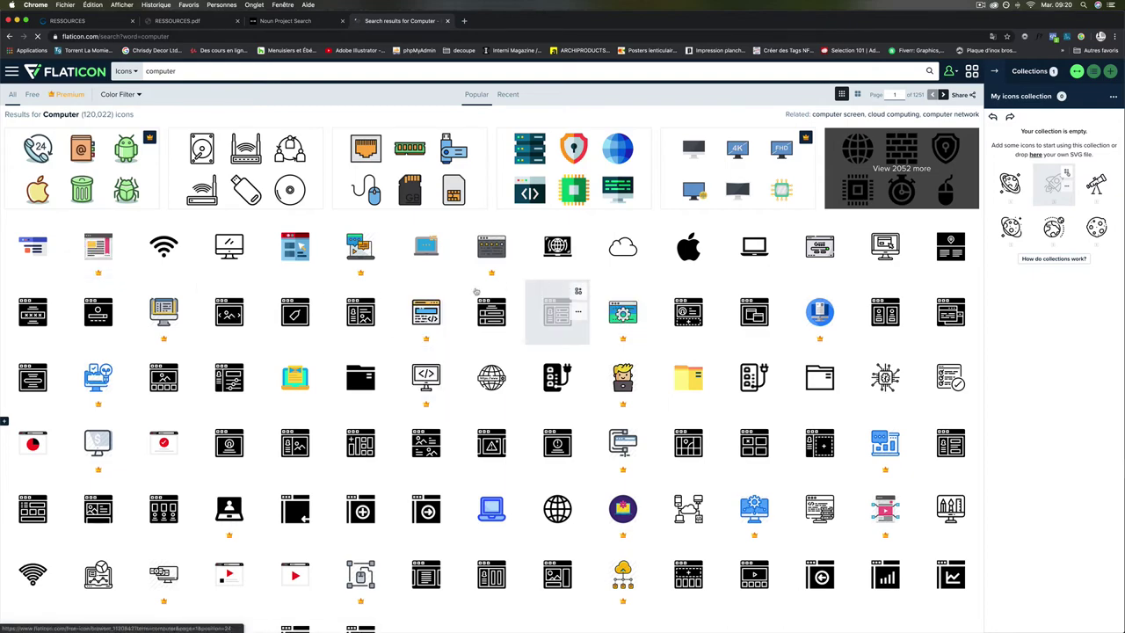
Open the blue laptop icon from the results, compare its black outline and filled-outline variants, and choose the flat-colour version.
click(424, 255)
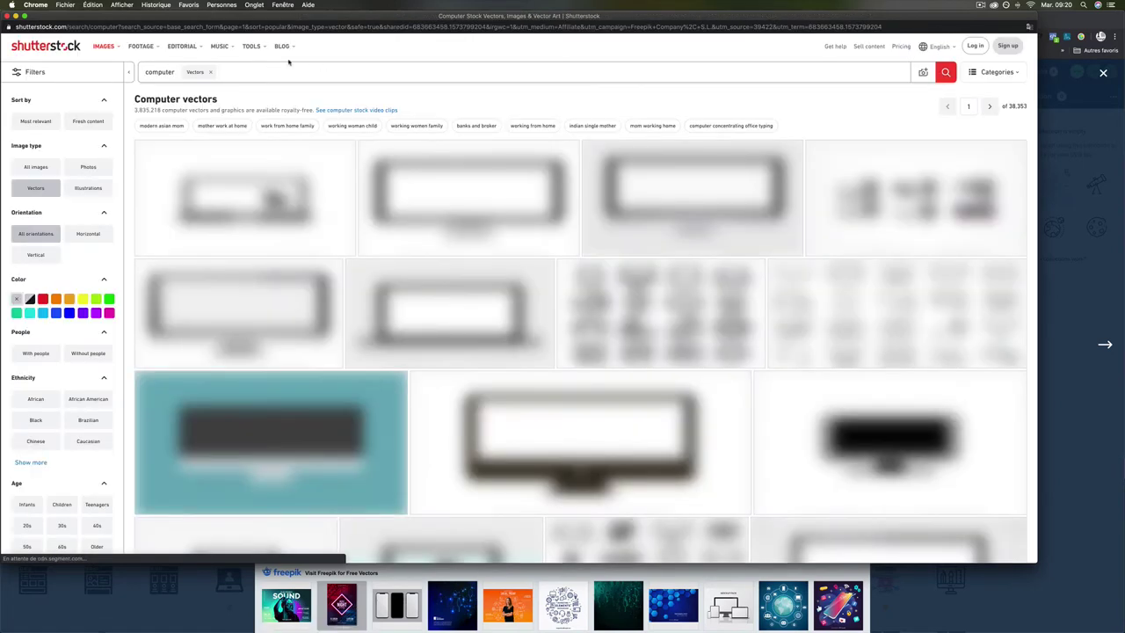
click(7, 16)
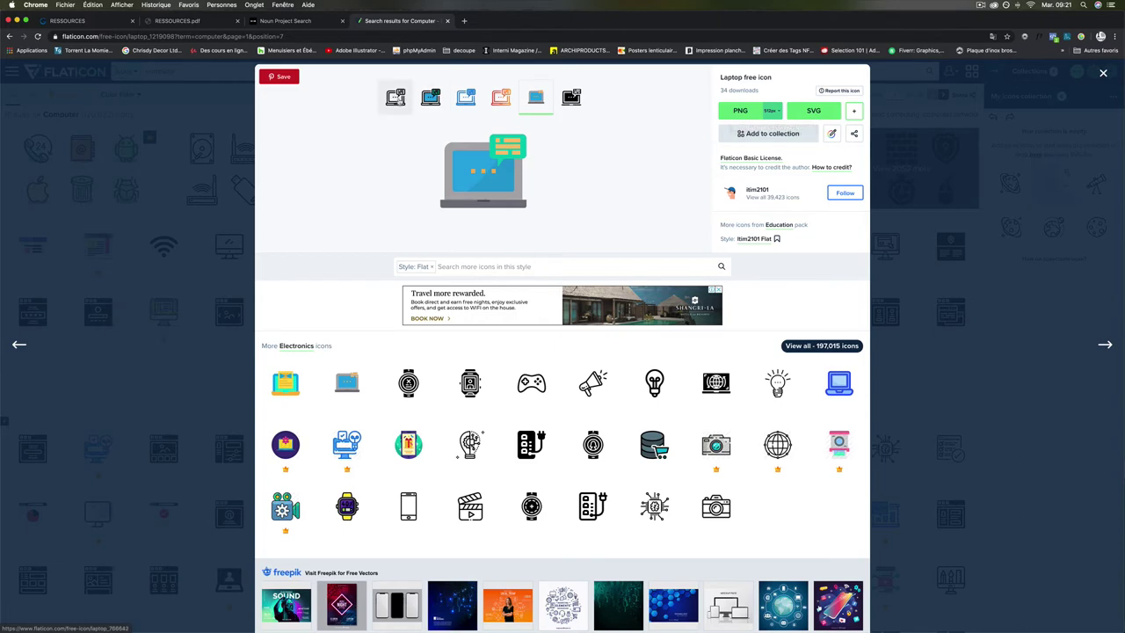
click(395, 97)
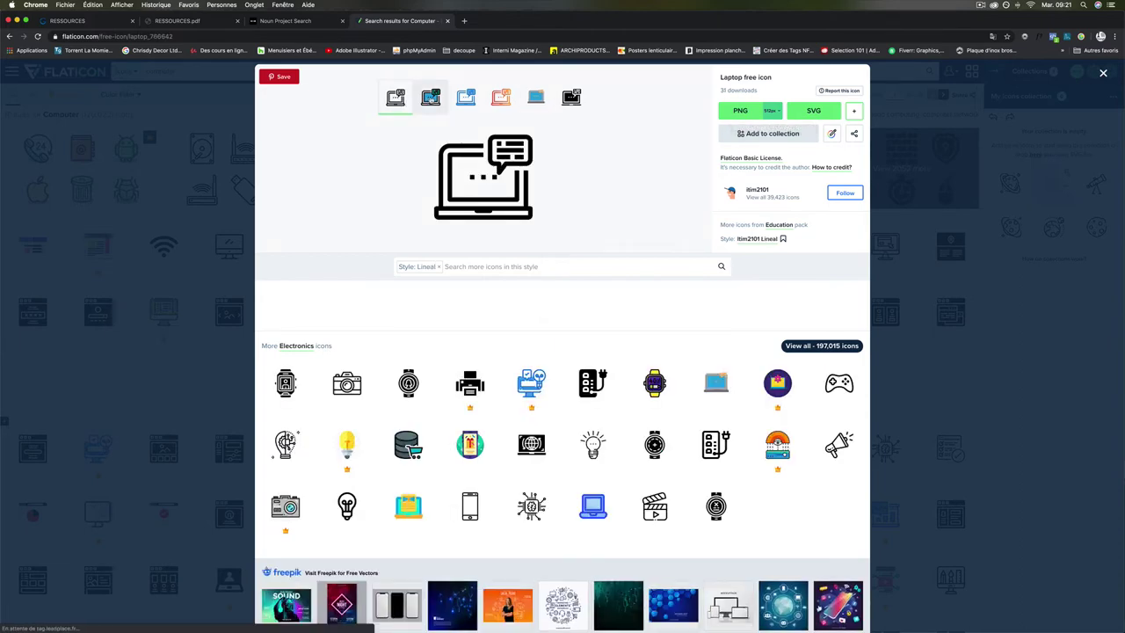
click(431, 96)
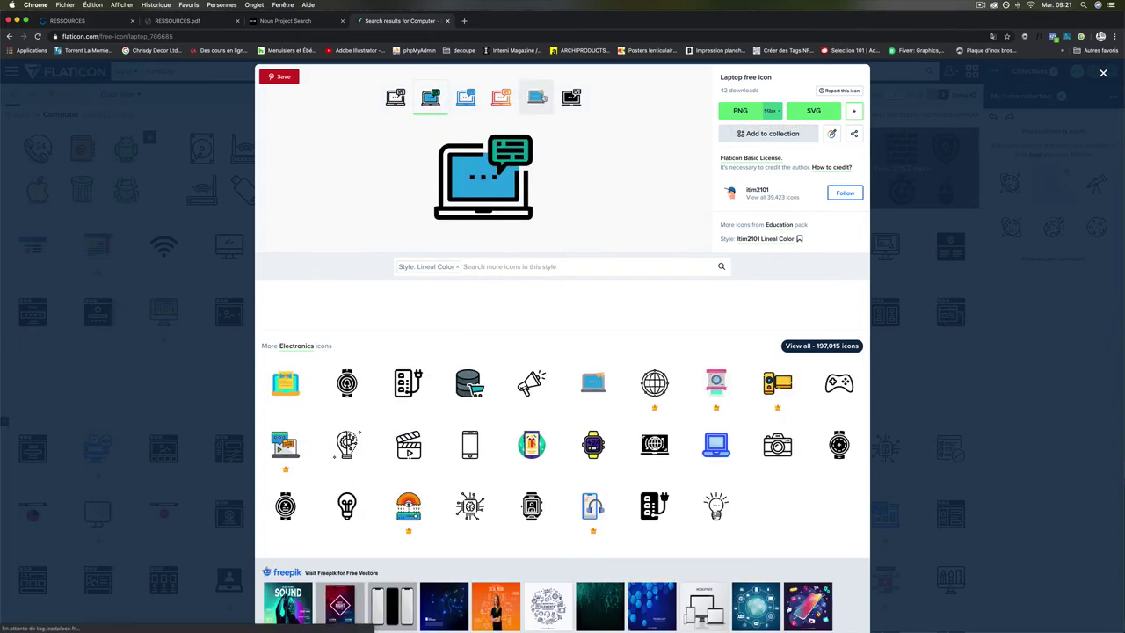
click(537, 97)
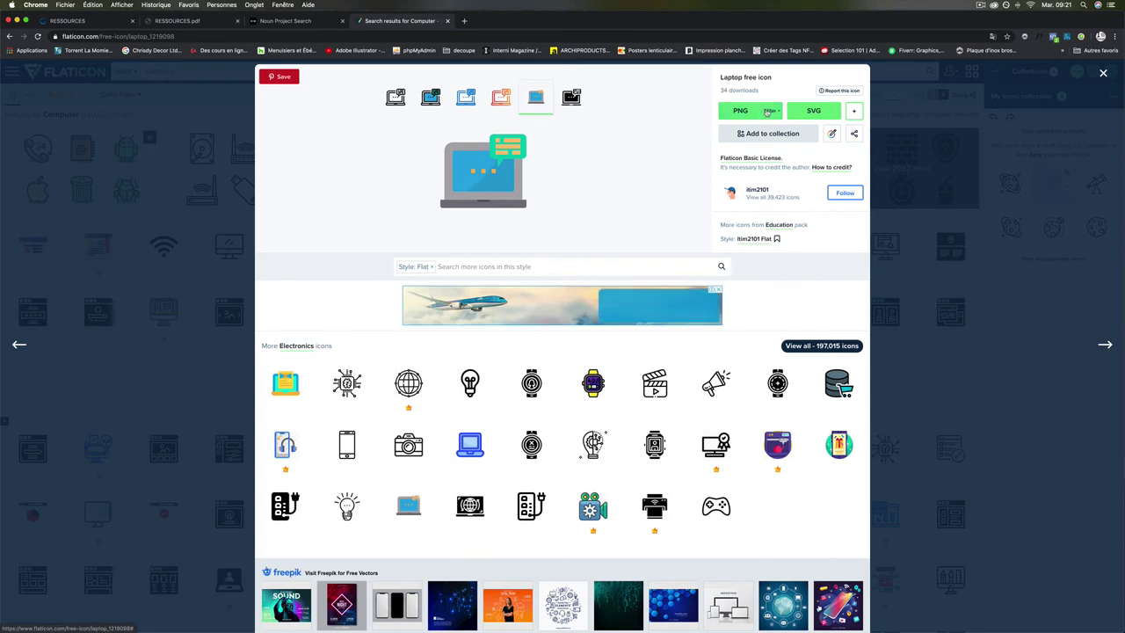
Download the flat laptop icon as a 512px PNG with the free option and check the downloaded laptop.png in Preview.
click(767, 111)
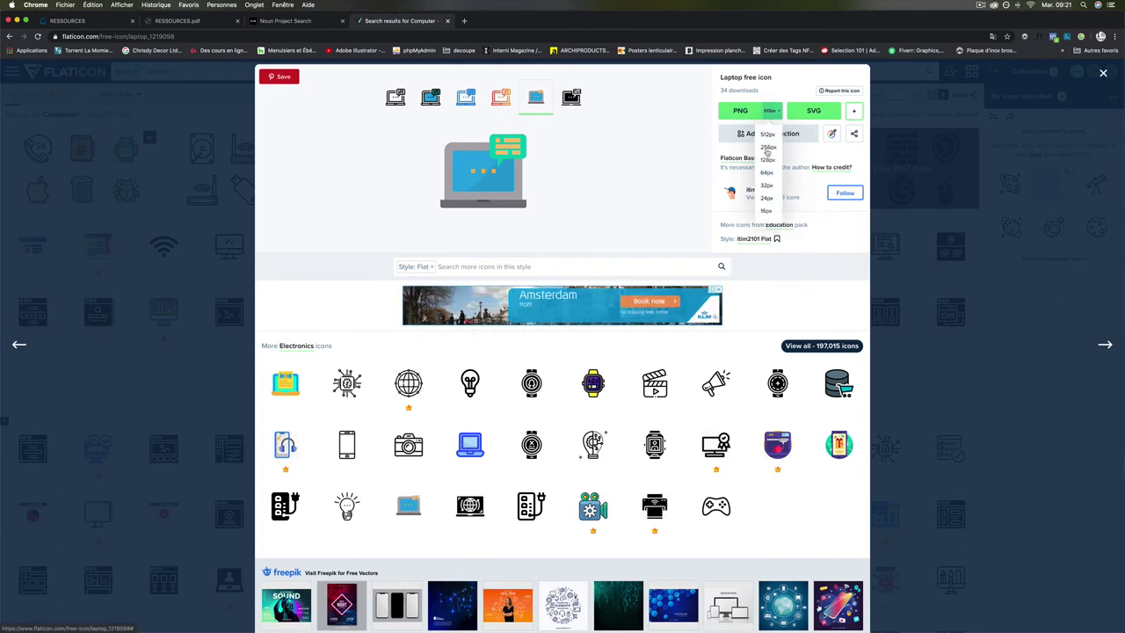
click(767, 136)
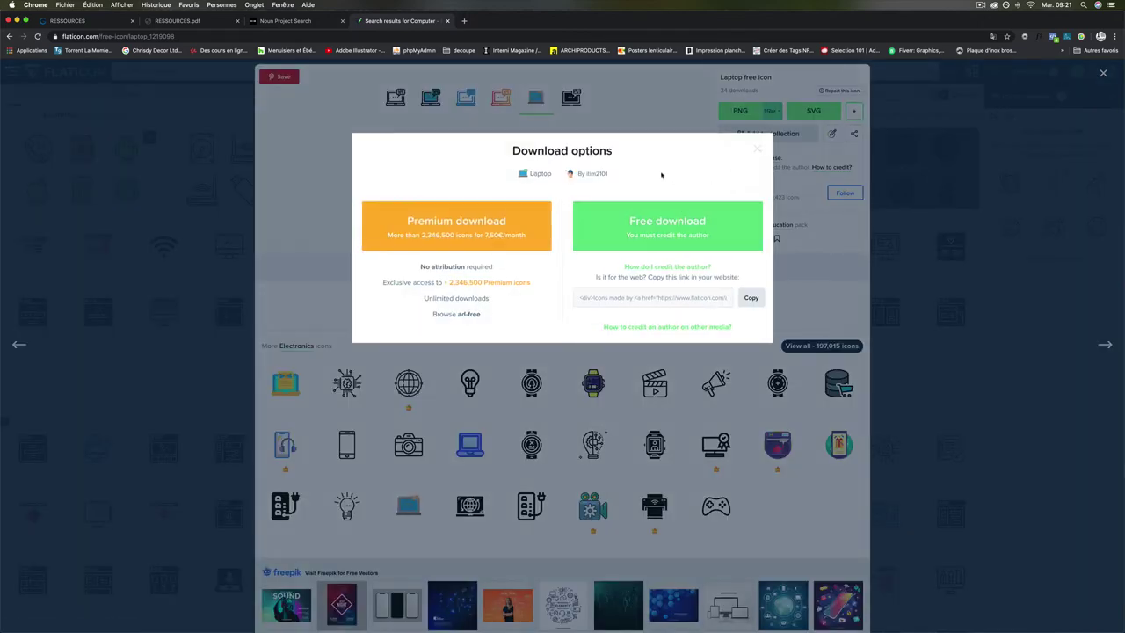
click(658, 231)
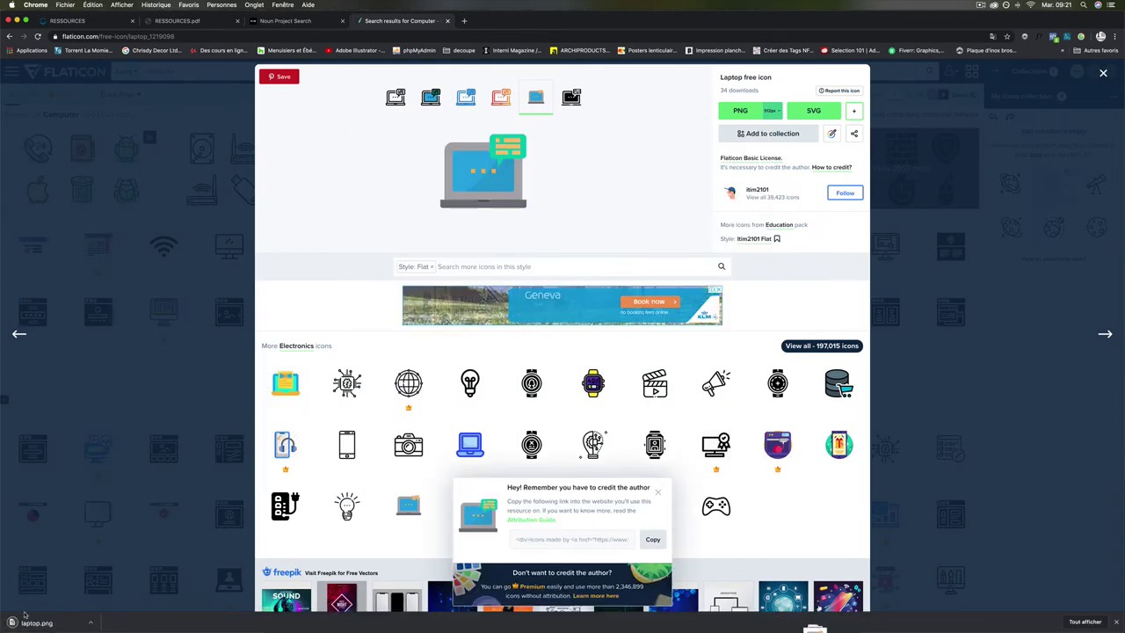
click(35, 622)
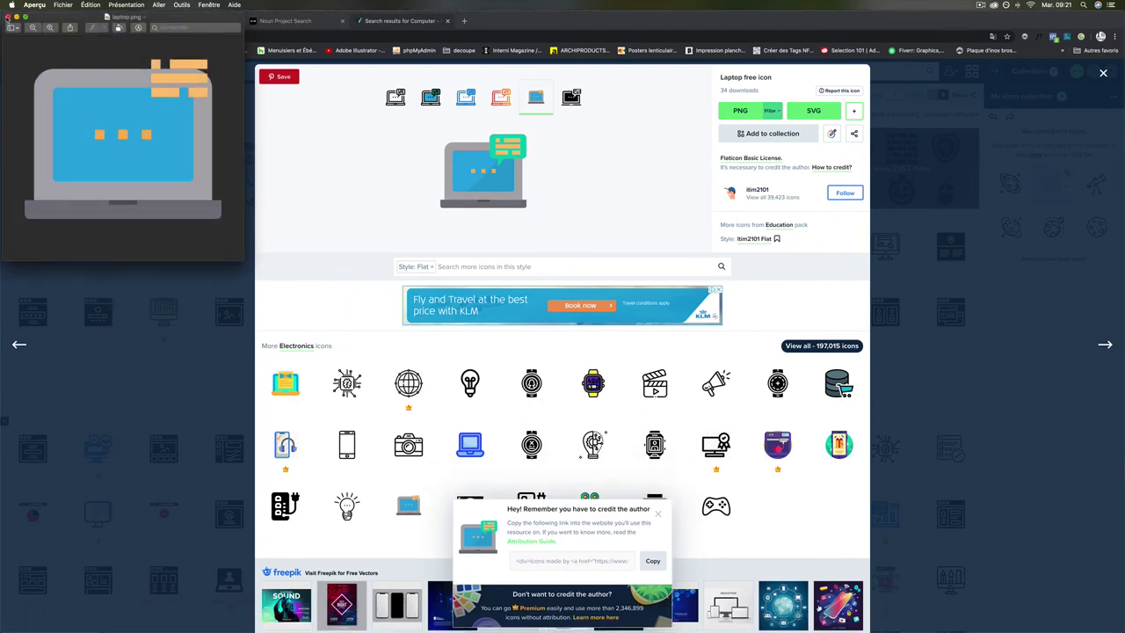
click(8, 17)
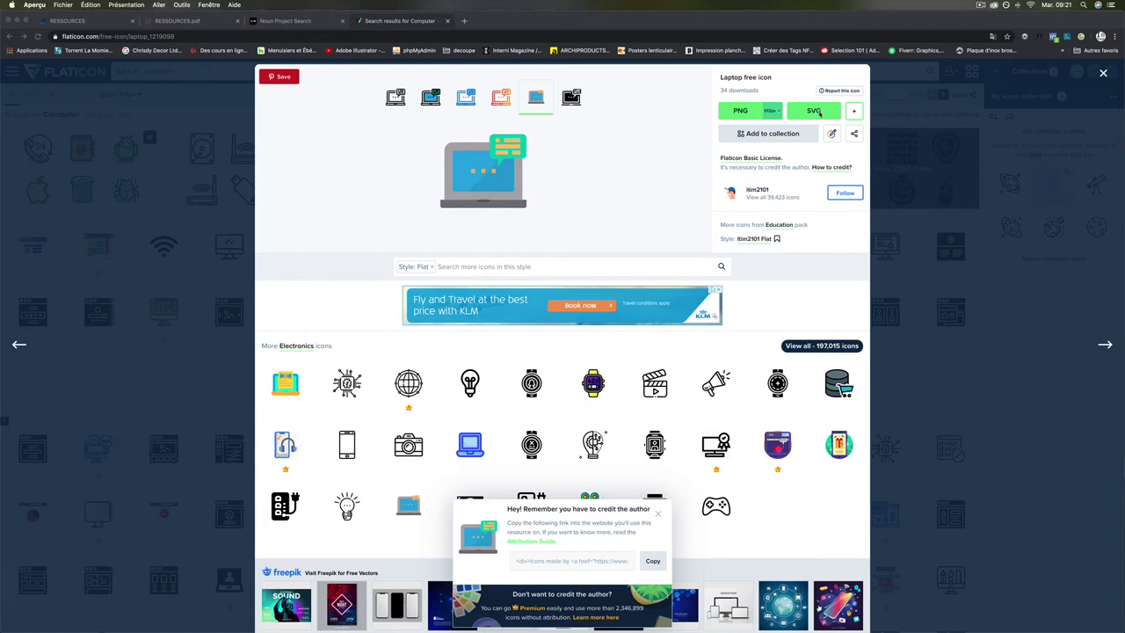
Return to The Noun Project's "computer" results, browse them, and open the outlined monitor icon with two diagonal screen strokes.
click(300, 24)
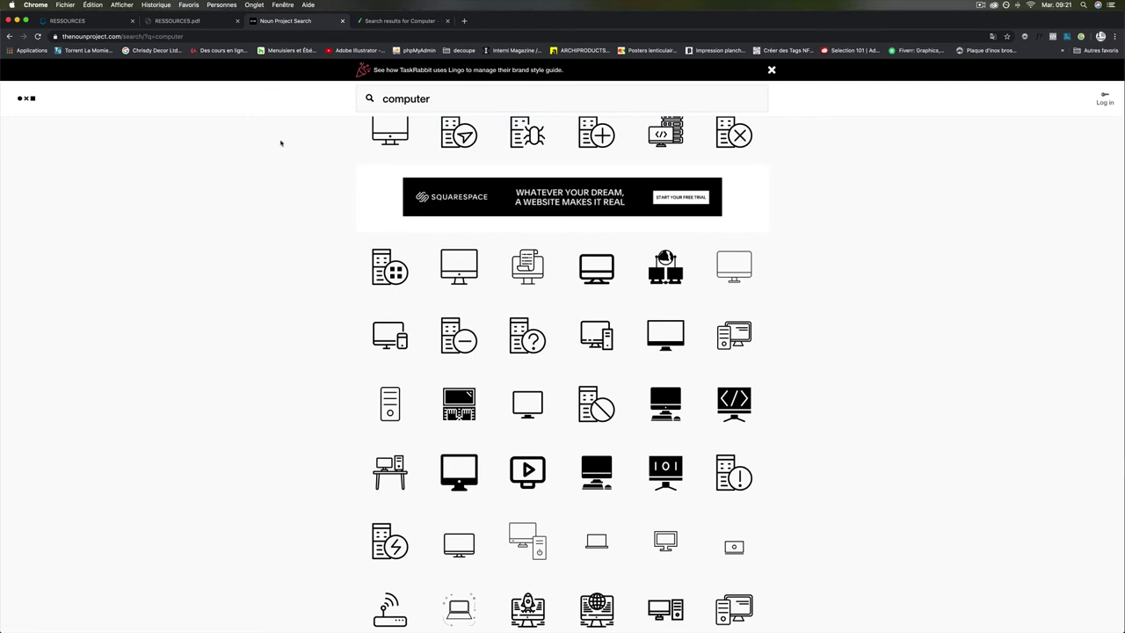
scroll(269, 203, down, 5)
scroll(269, 203, up, 6)
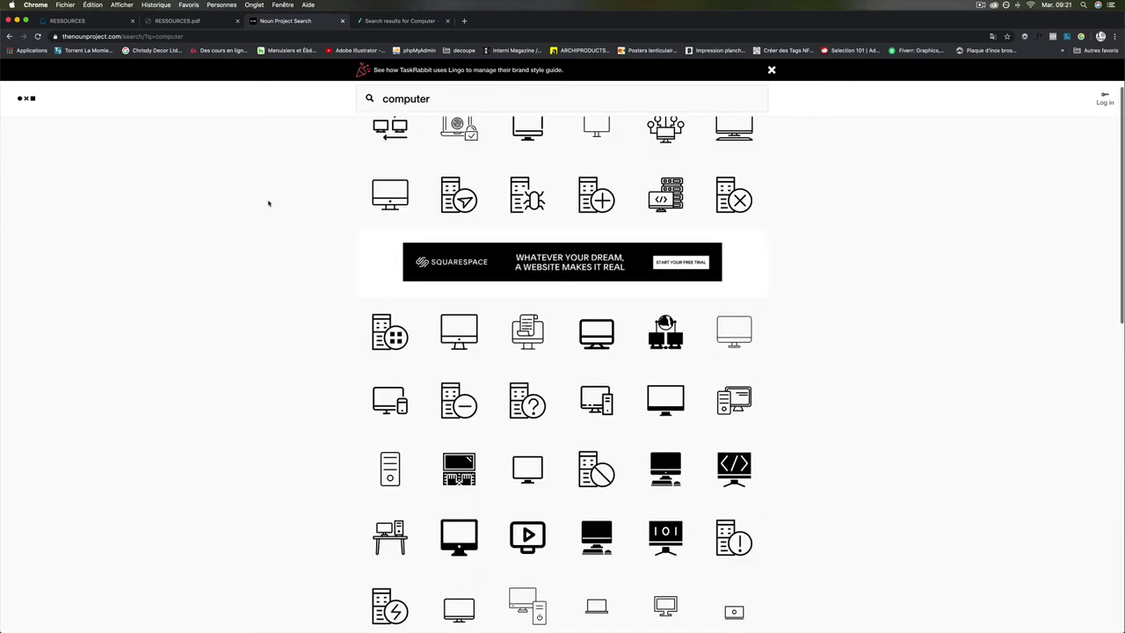
scroll(269, 203, down, 8)
scroll(269, 203, up, 2)
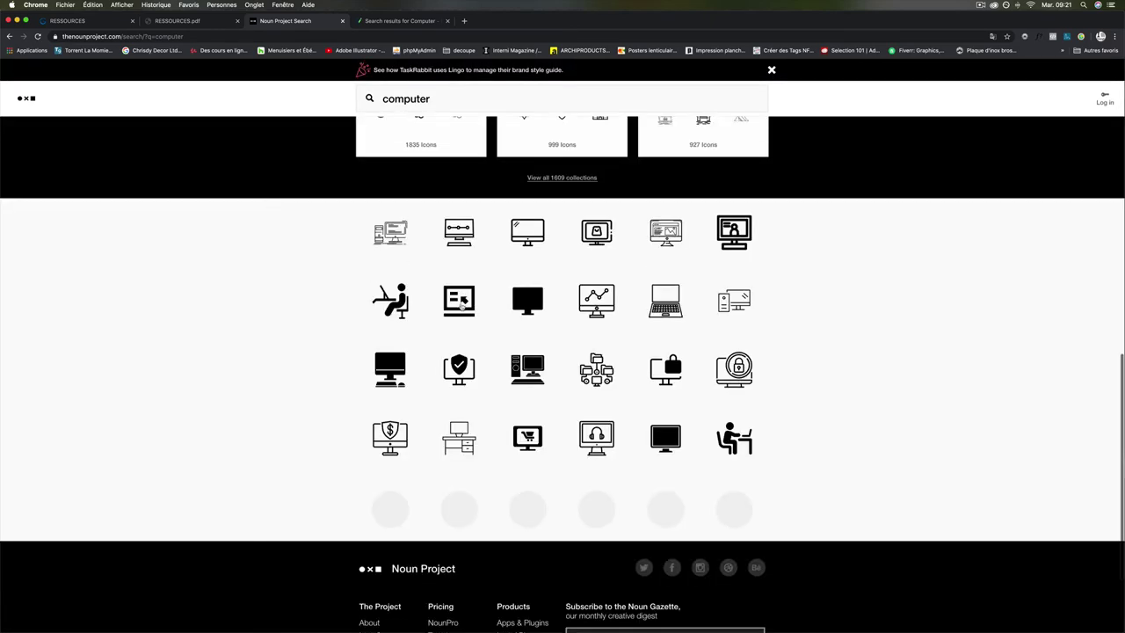
click(532, 234)
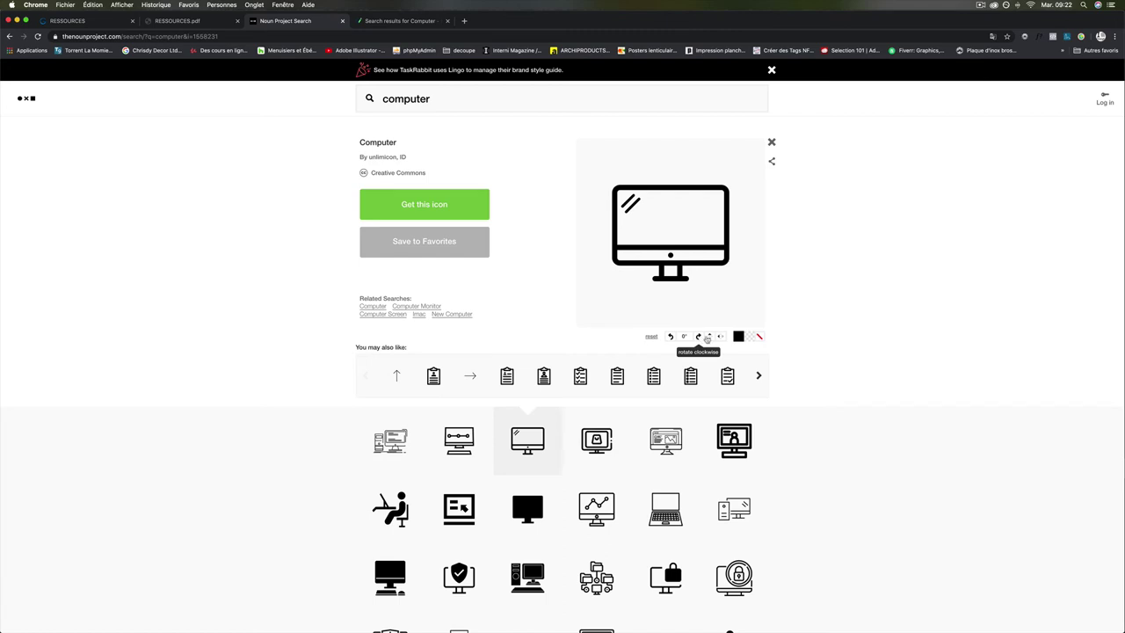
Recolour the monitor icon from the palette, trying blue and purple before settling on green, and request the icon.
click(740, 336)
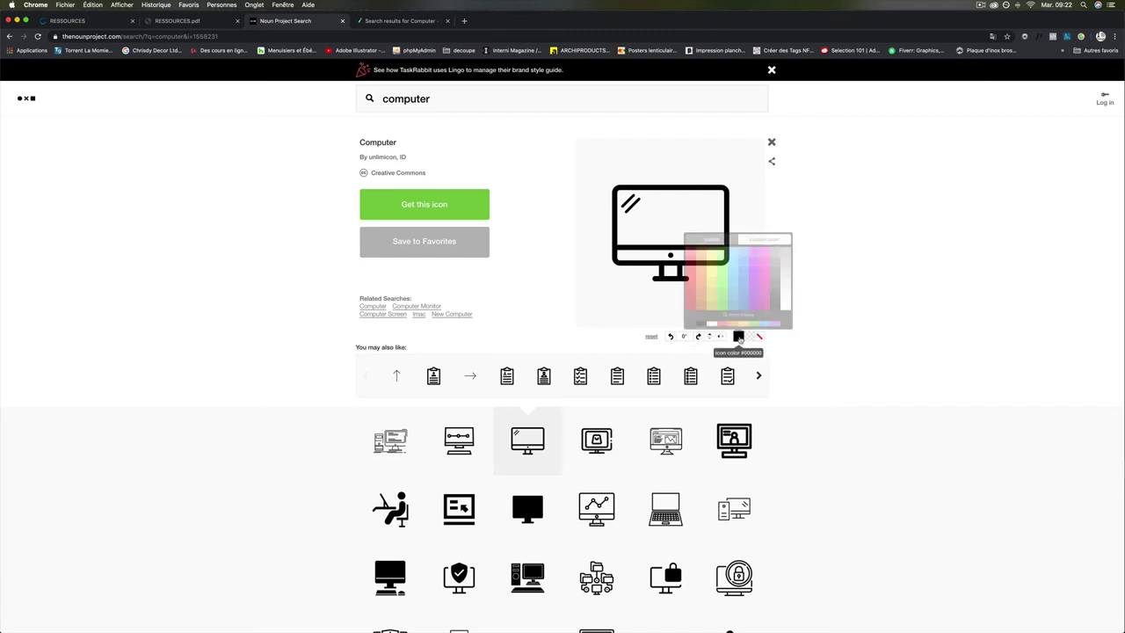
click(733, 261)
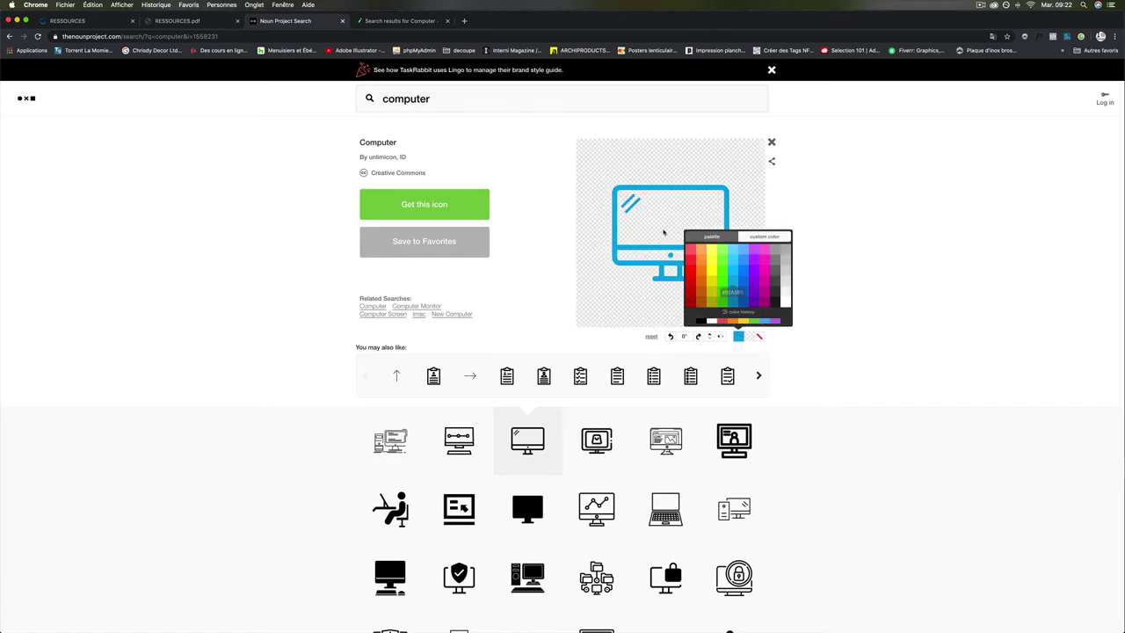
click(743, 281)
click(754, 282)
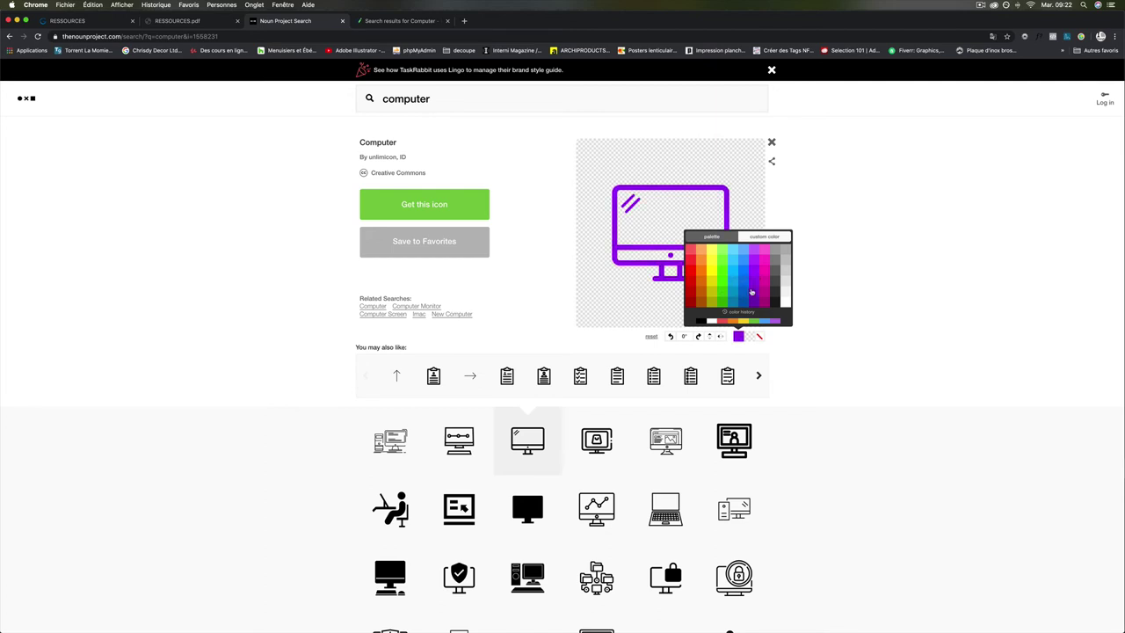
click(738, 297)
click(723, 299)
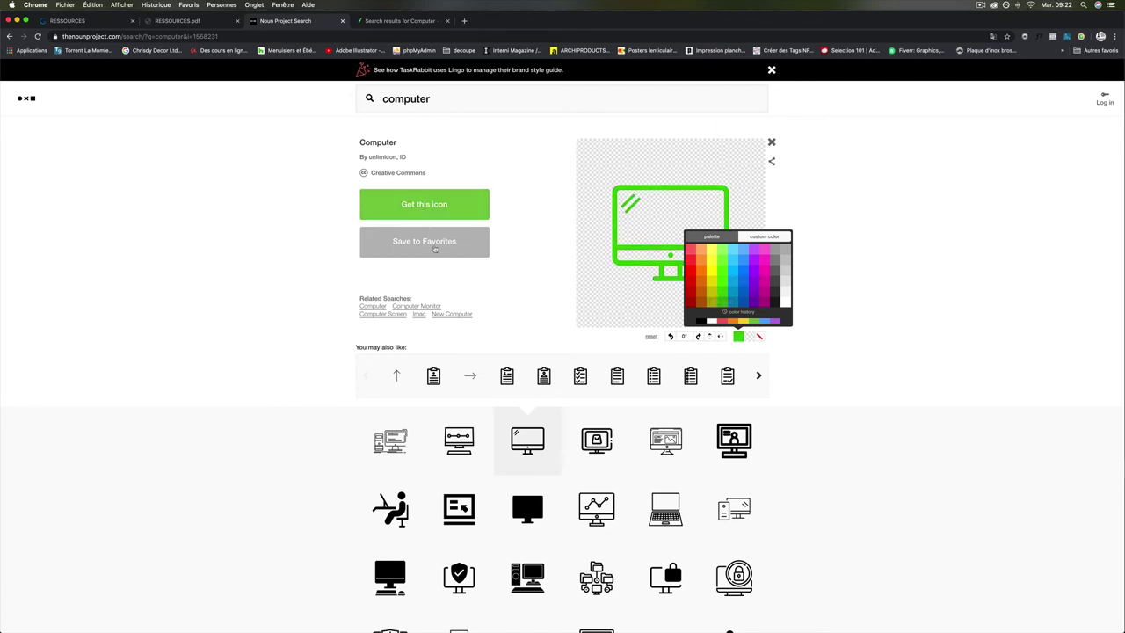
click(429, 205)
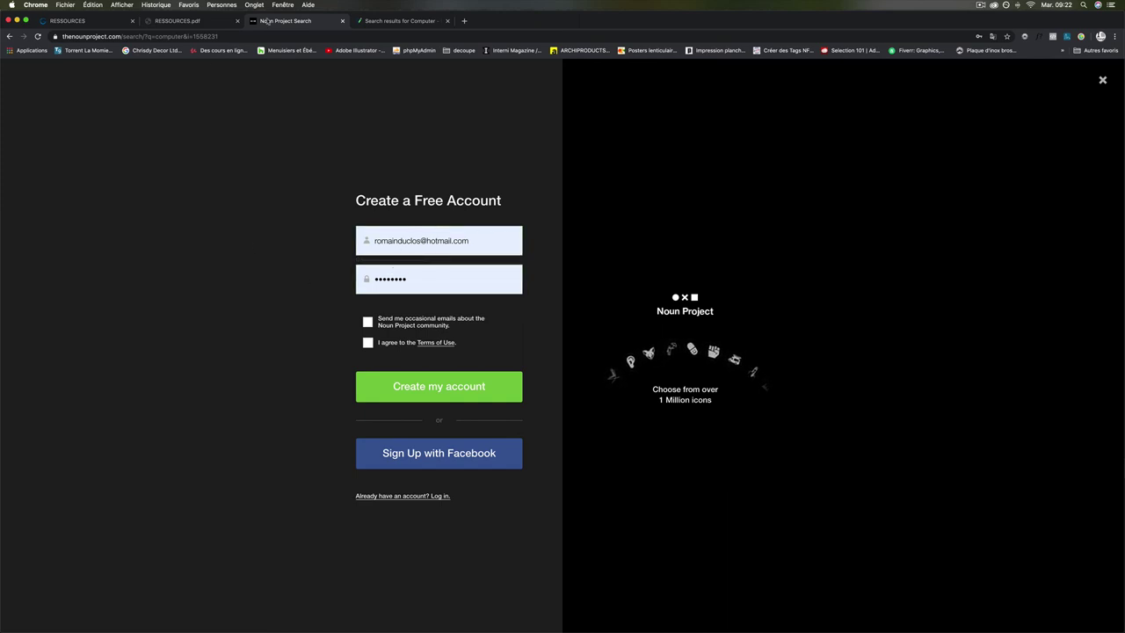
Close the Noun Project and Flaticon tabs and go back to the Graphimeo RESSOURCES page.
click(343, 21)
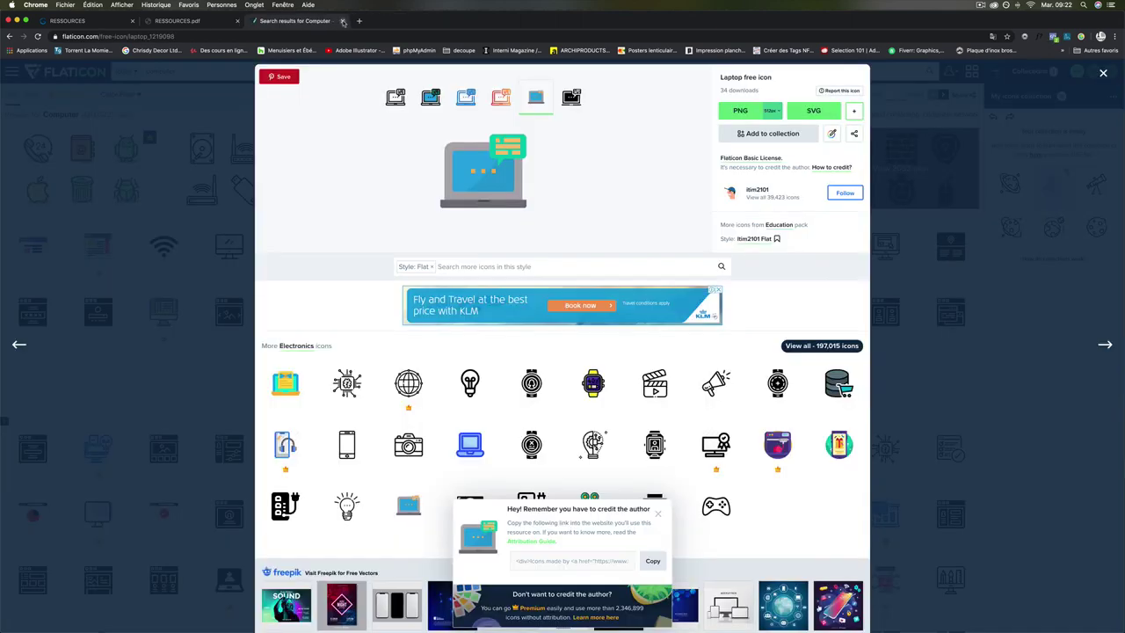
click(343, 21)
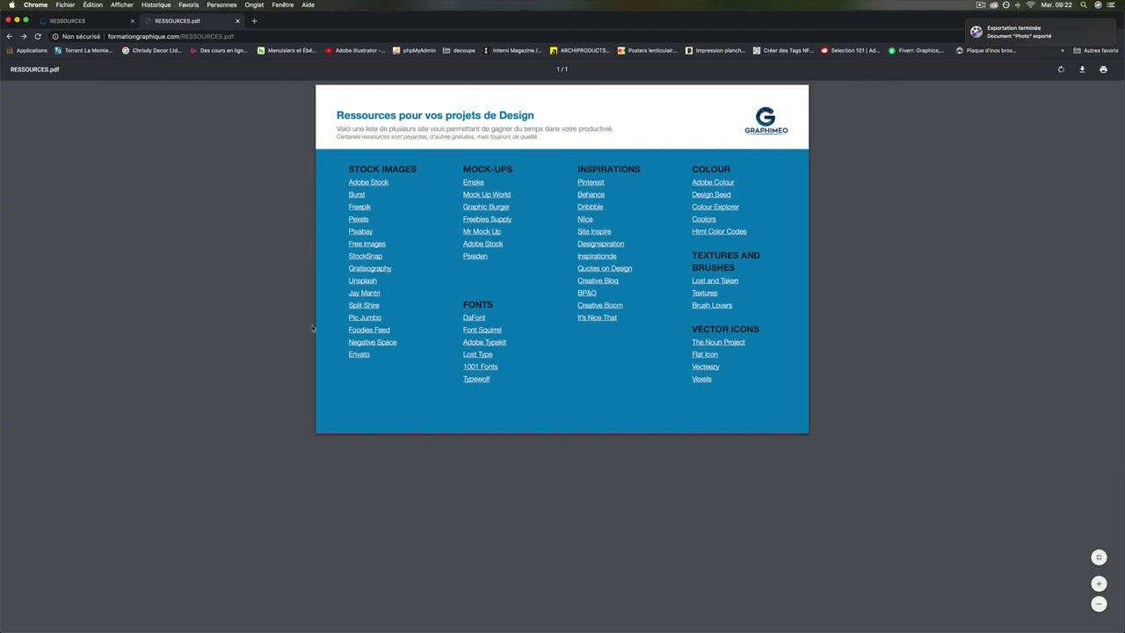
click(84, 22)
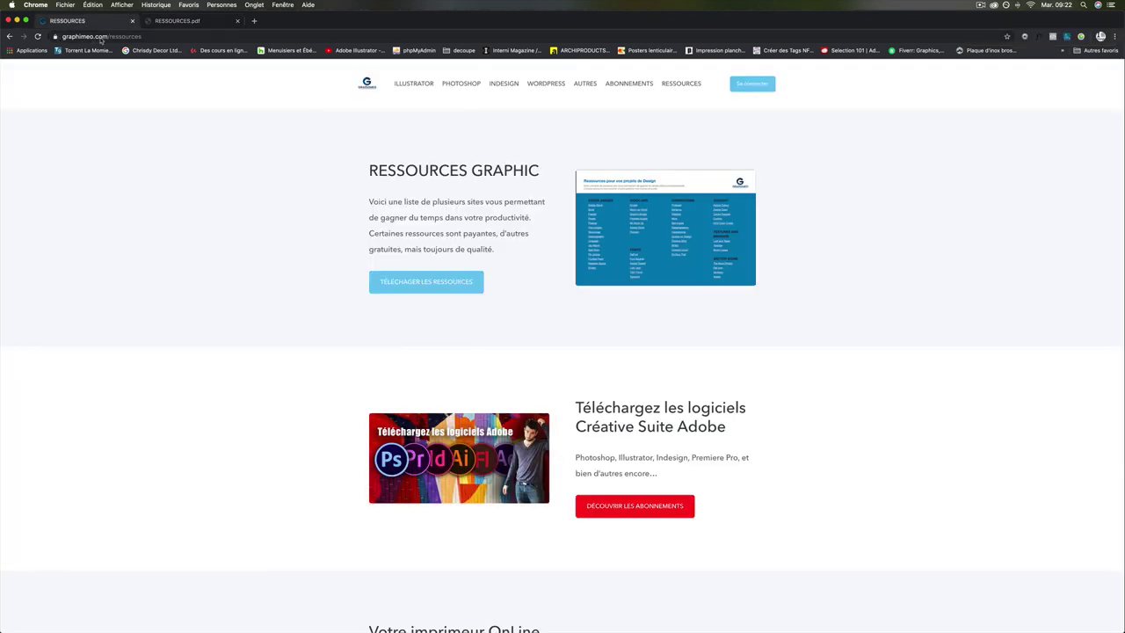